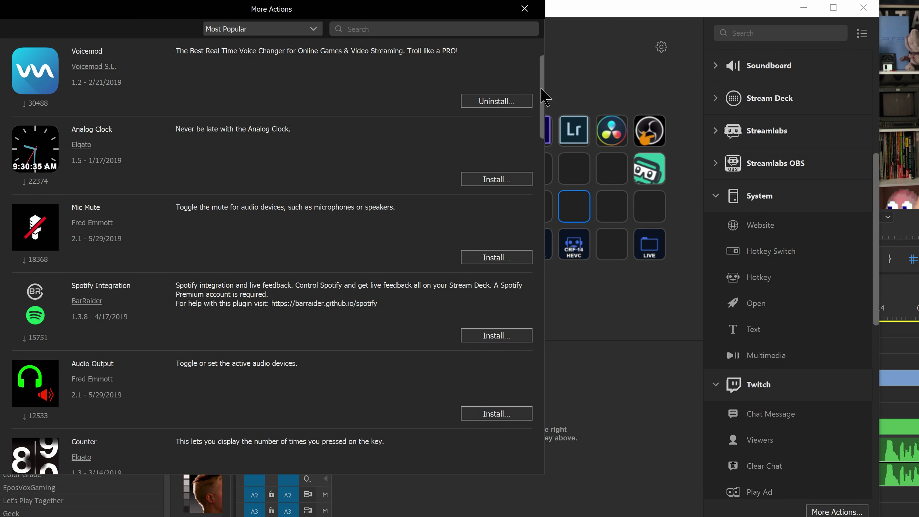
- Scroll through the extra plugins listed under More Actions in Stream Deck
scroll(537, 118, down, 2)
scroll(537, 118, down, 5)
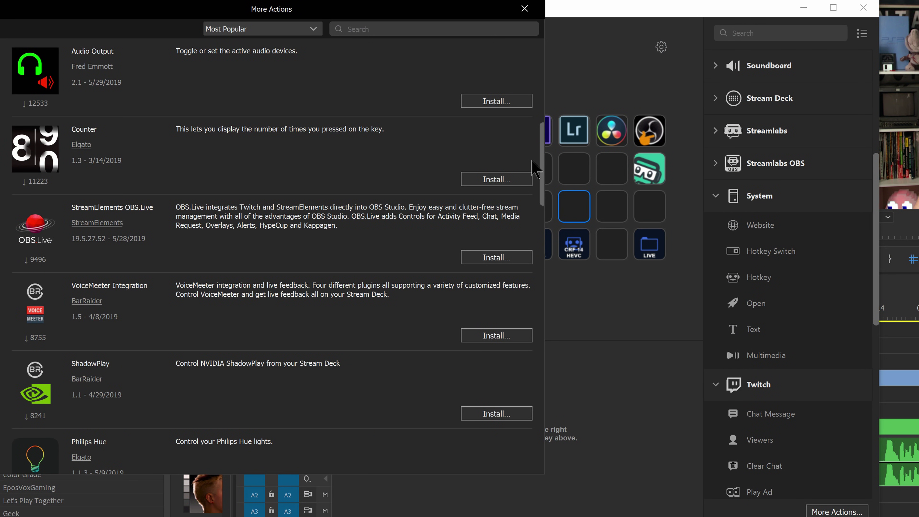
scroll(536, 170, down, 2)
scroll(536, 186, down, 4)
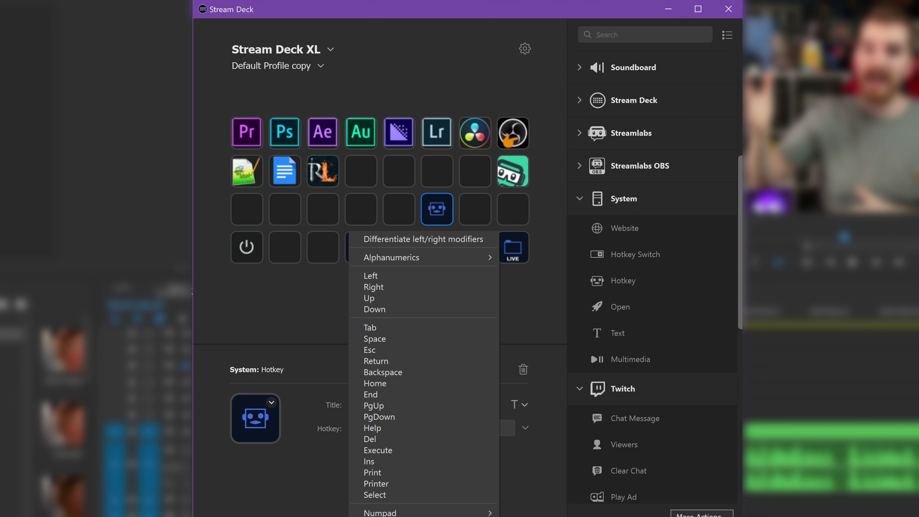
mouse_move(423, 516)
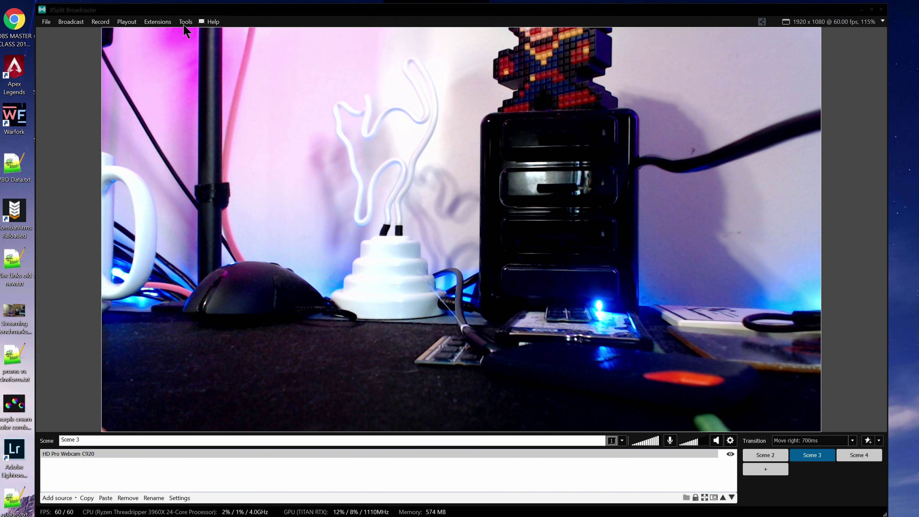
- Show the Hotkeys tab of XSplit's Settings and its hotkey behaviour options
click(186, 22)
click(203, 109)
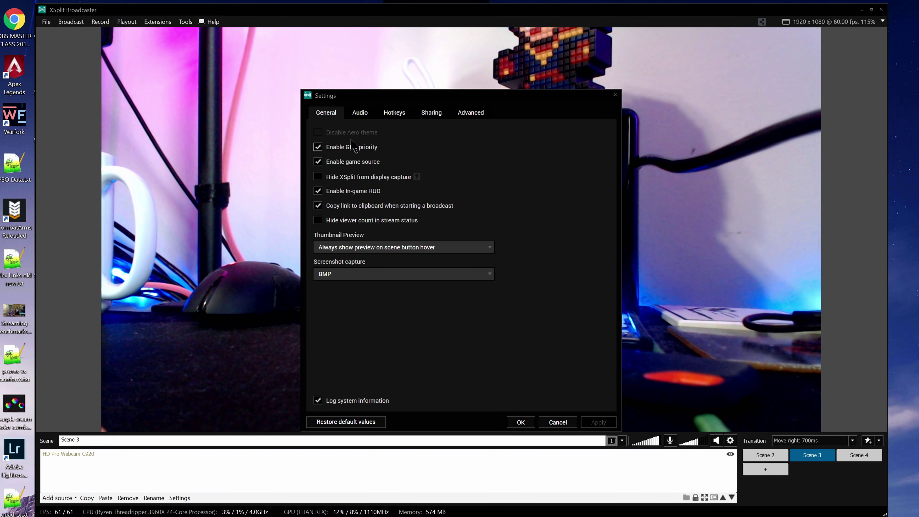
click(394, 112)
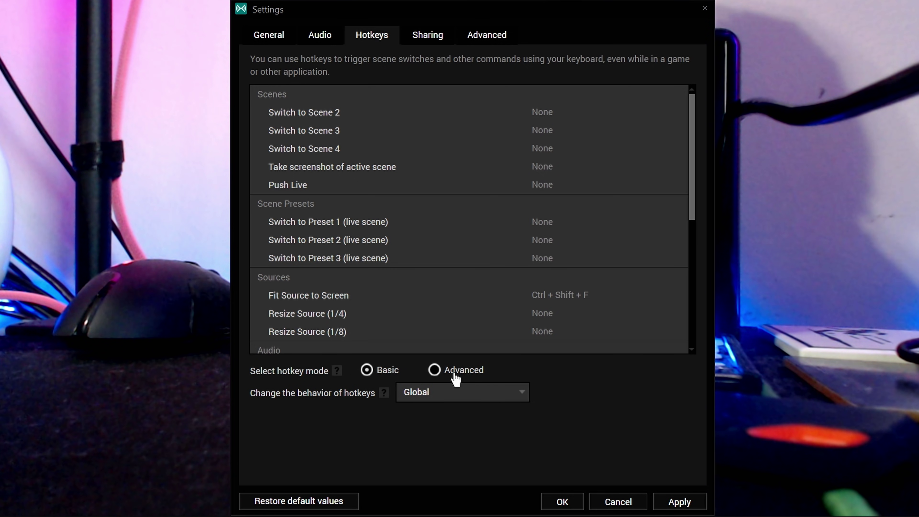
mouse_move(336, 375)
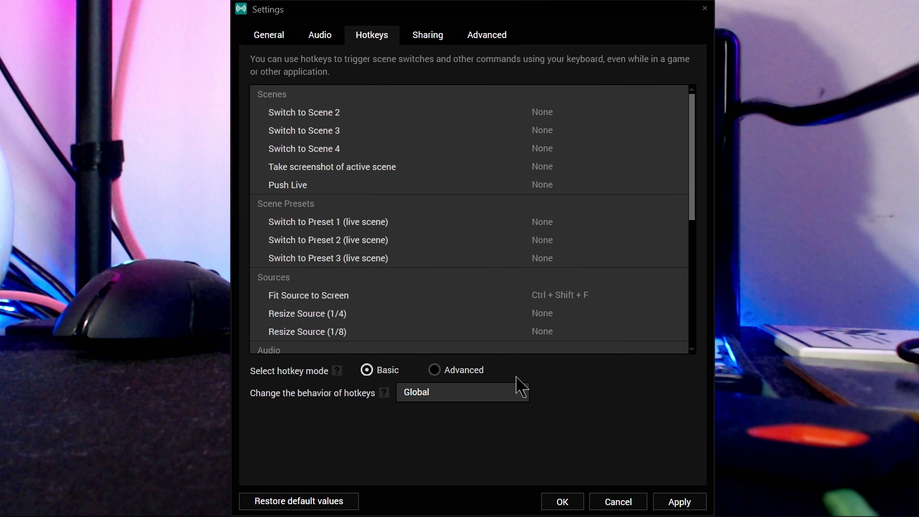
click(519, 387)
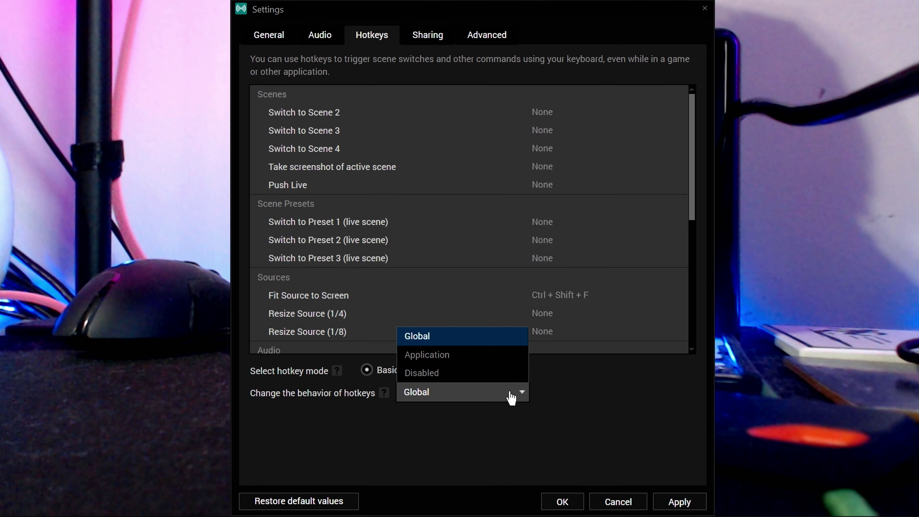
click(492, 370)
click(494, 392)
click(470, 355)
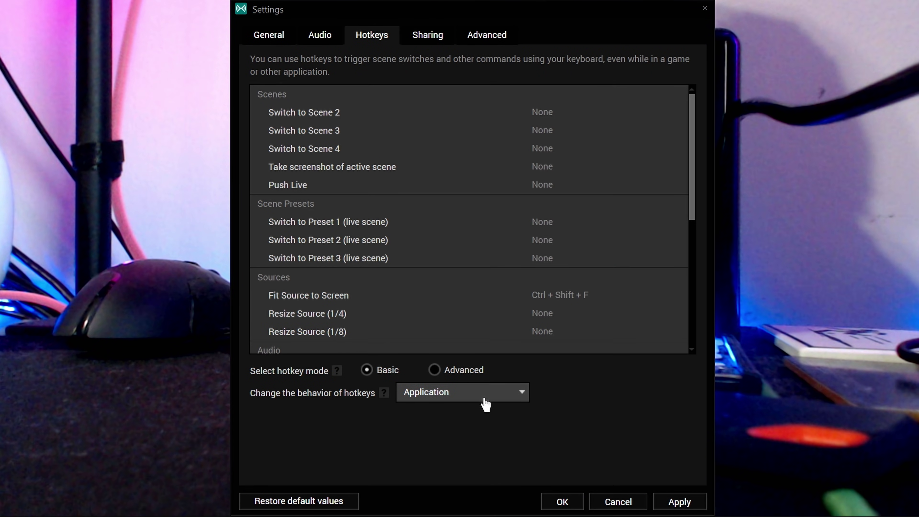
click(484, 395)
click(479, 346)
mouse_move(384, 394)
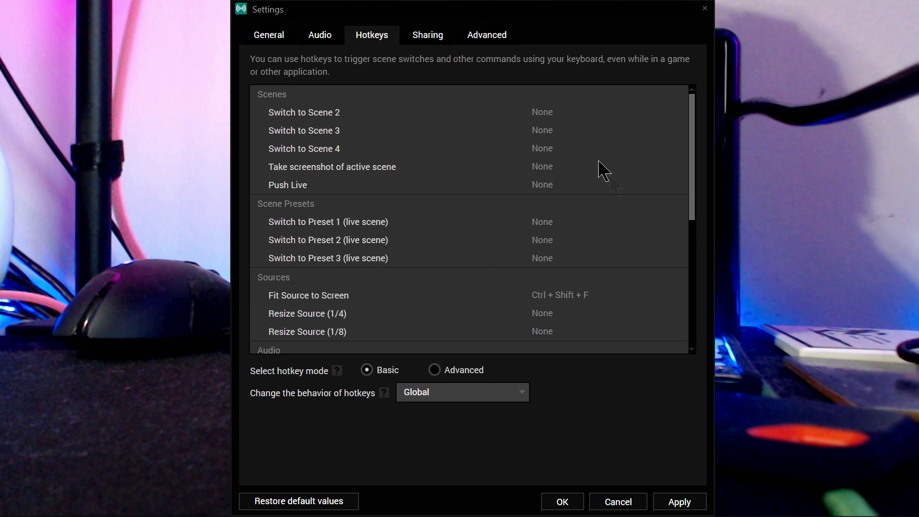
click(568, 117)
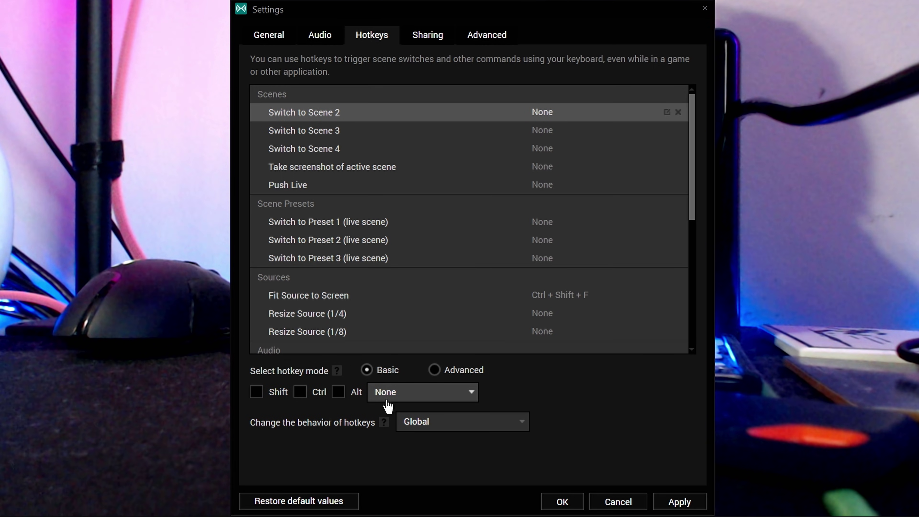
click(396, 401)
scroll(416, 371, up, 10)
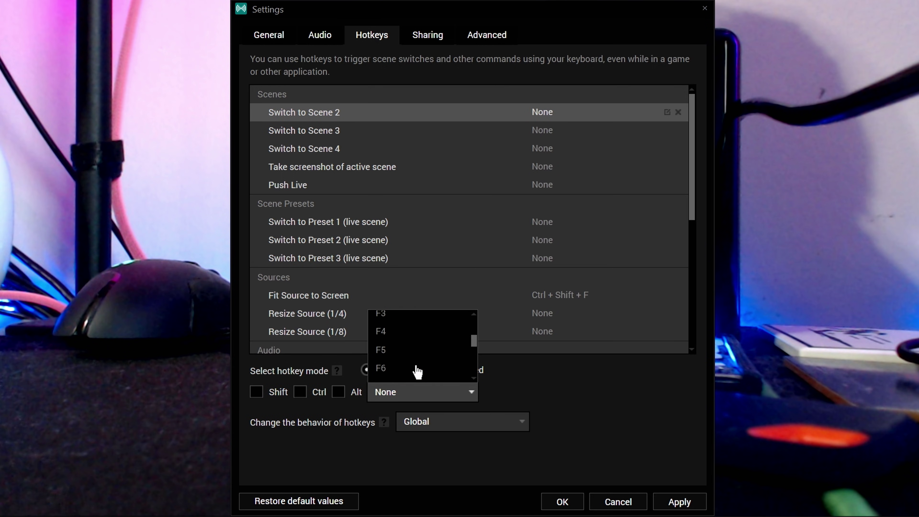
click(289, 414)
click(256, 393)
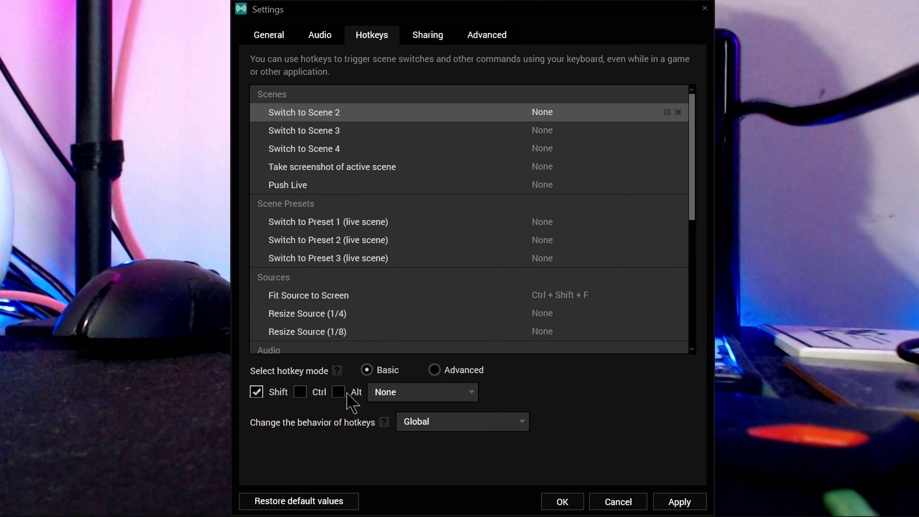
click(338, 393)
click(406, 393)
click(427, 357)
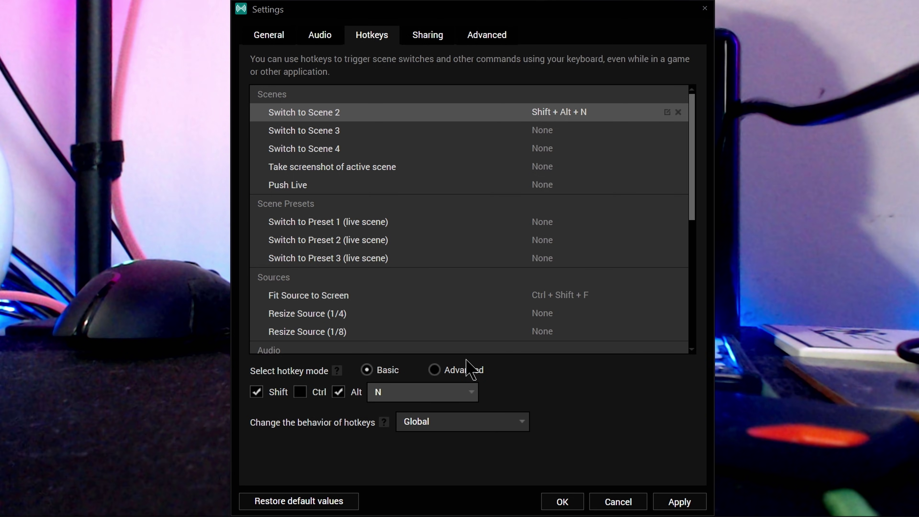
click(678, 501)
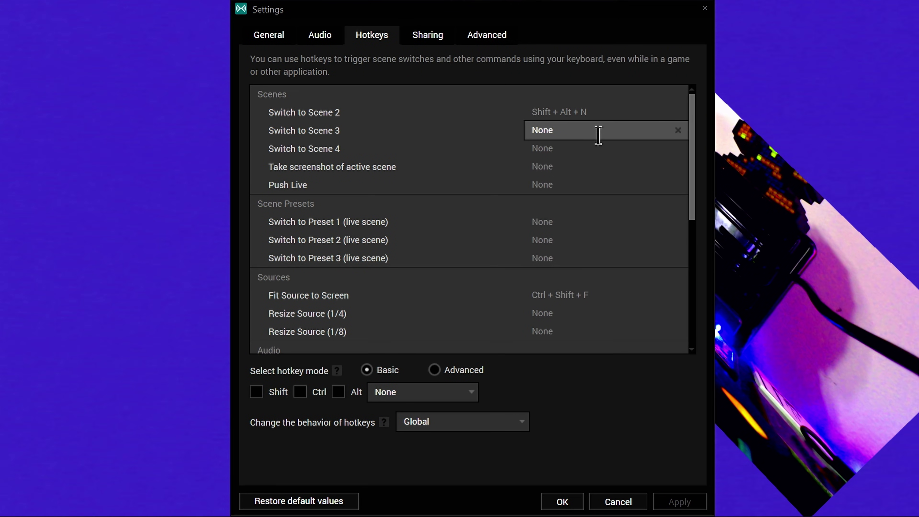
key(shift+alt+m)
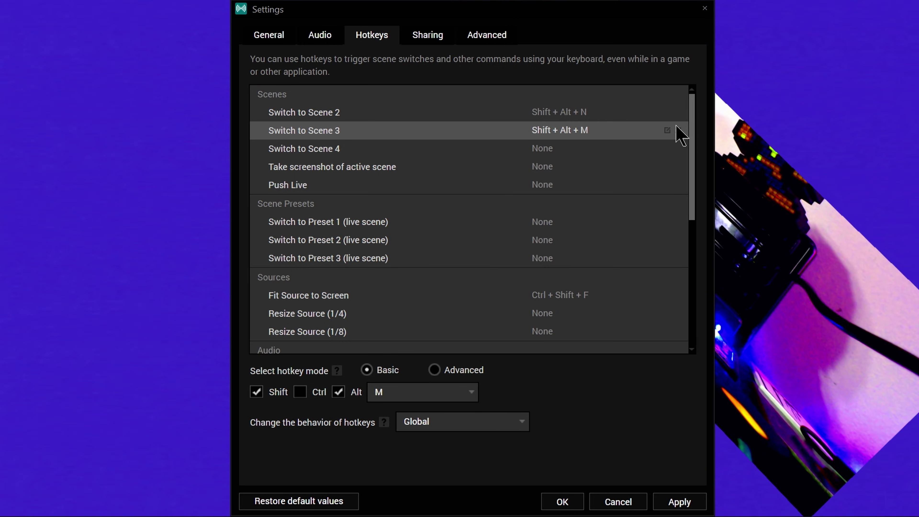
click(678, 131)
click(677, 111)
click(677, 112)
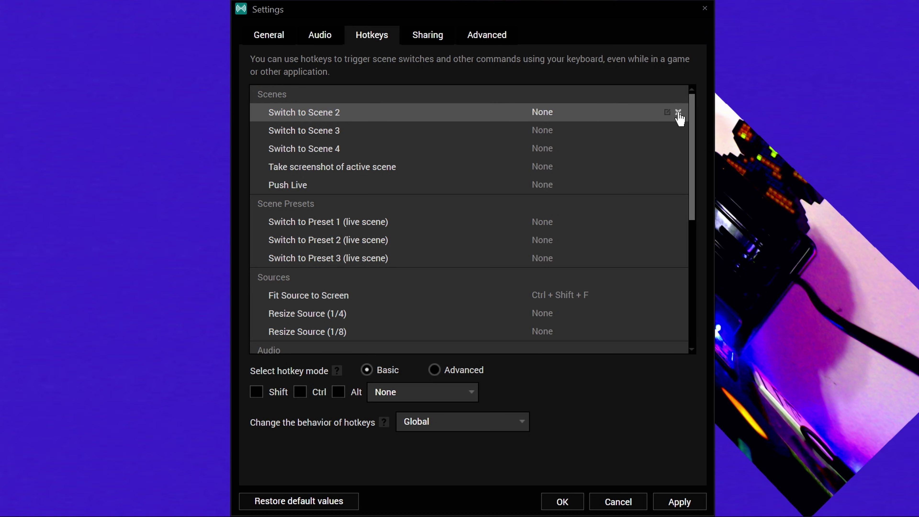
click(675, 495)
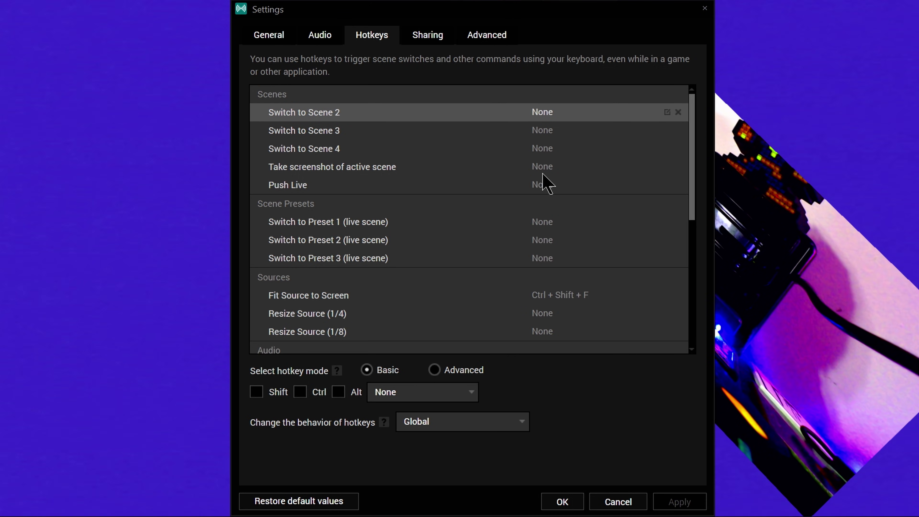
scroll(540, 192, down, 5)
- Install the Macros plugin from the Plugin Store and permit it to run scripts
scroll(541, 192, down, 4)
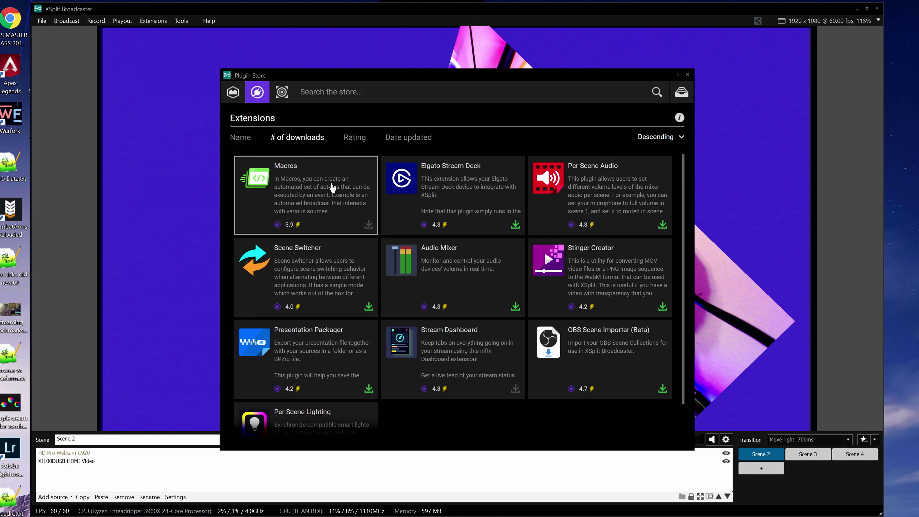
click(328, 184)
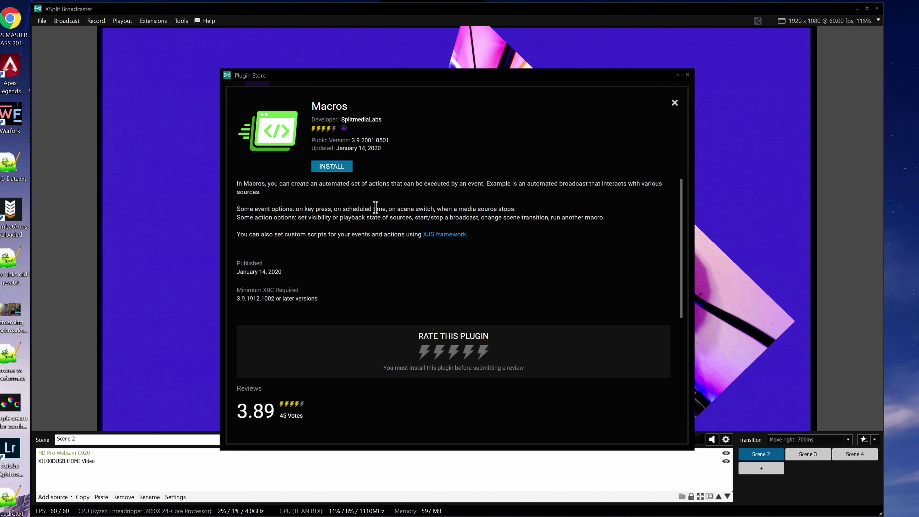
click(331, 166)
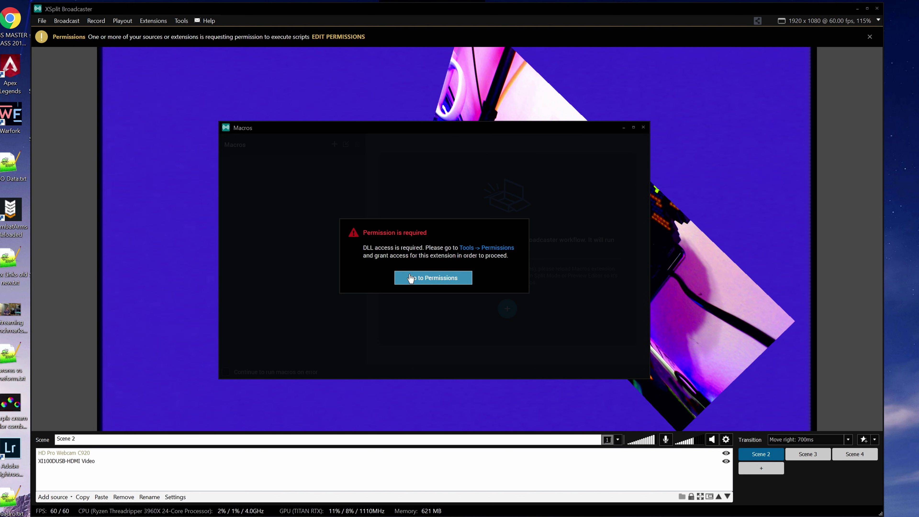
click(424, 278)
click(573, 228)
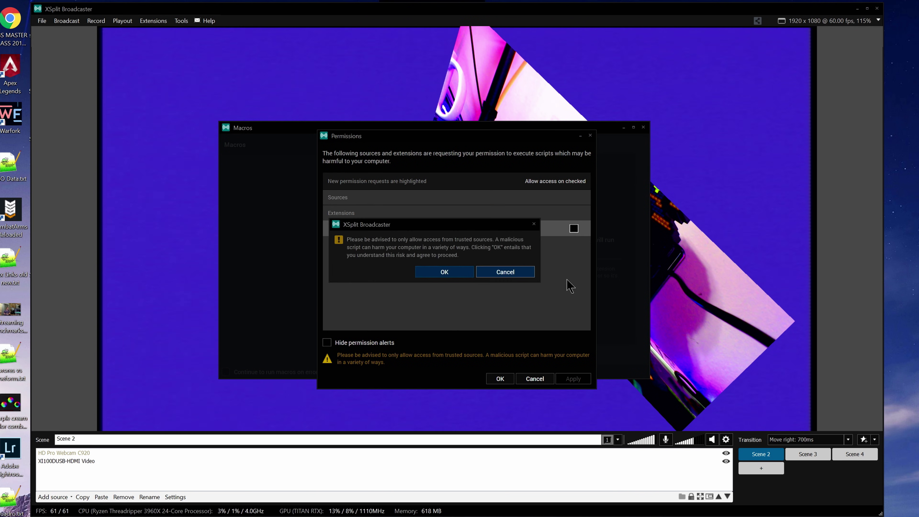
click(466, 276)
click(575, 378)
- Create Macro 1, triggered when a media source stops in Scene 3
click(494, 378)
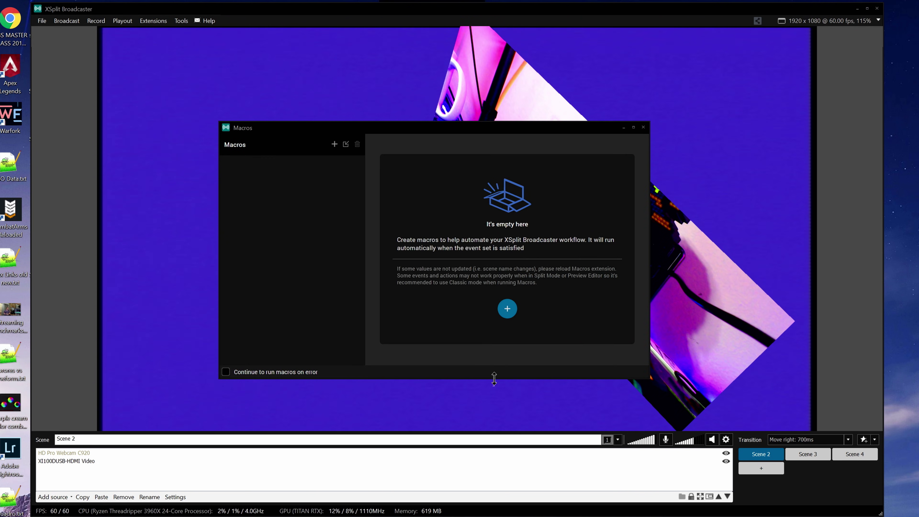
click(507, 308)
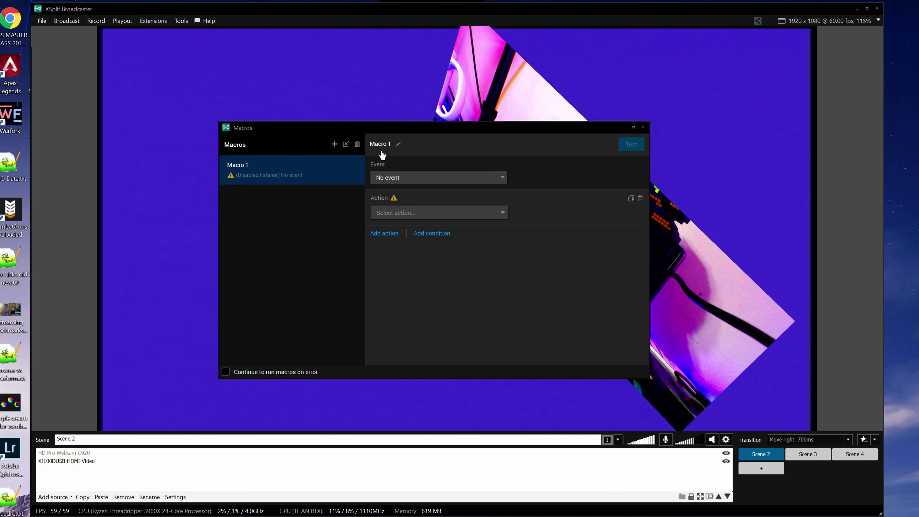
click(442, 177)
scroll(452, 239, down, 2)
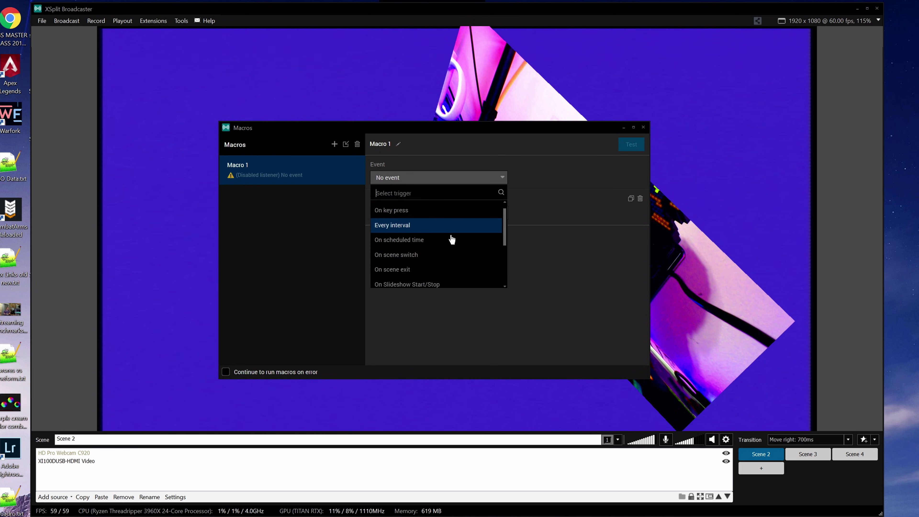
scroll(451, 239, down, 2)
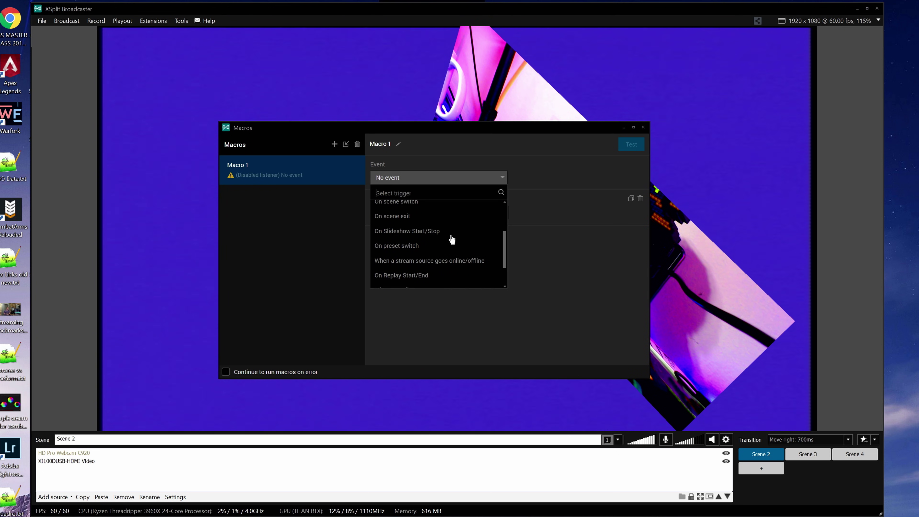
scroll(451, 239, down, 3)
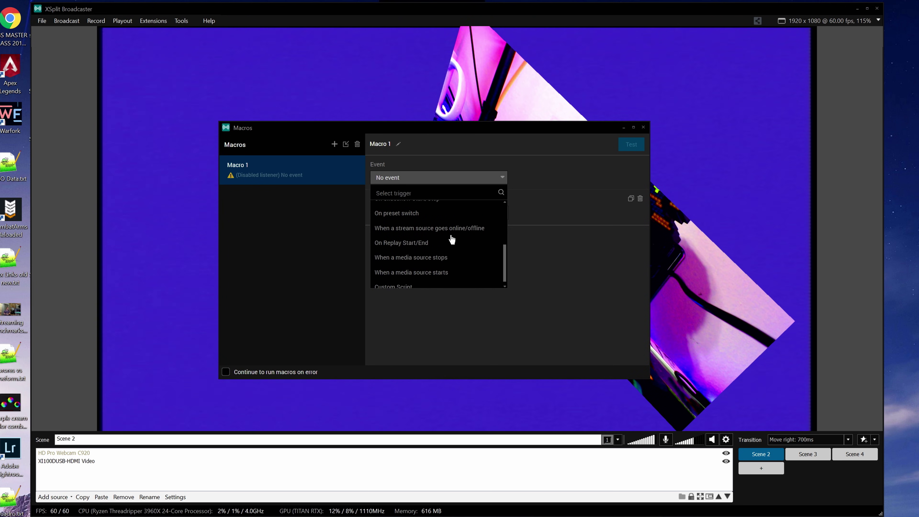
click(445, 256)
click(481, 196)
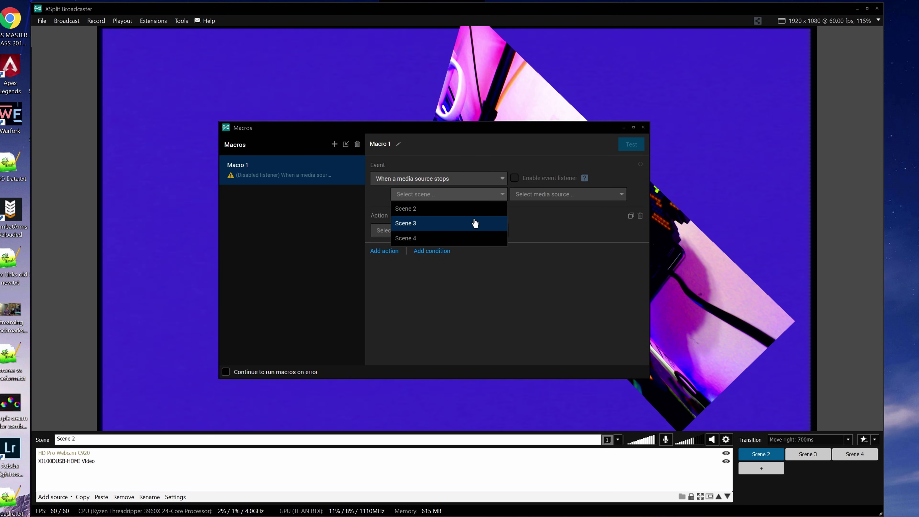
click(476, 222)
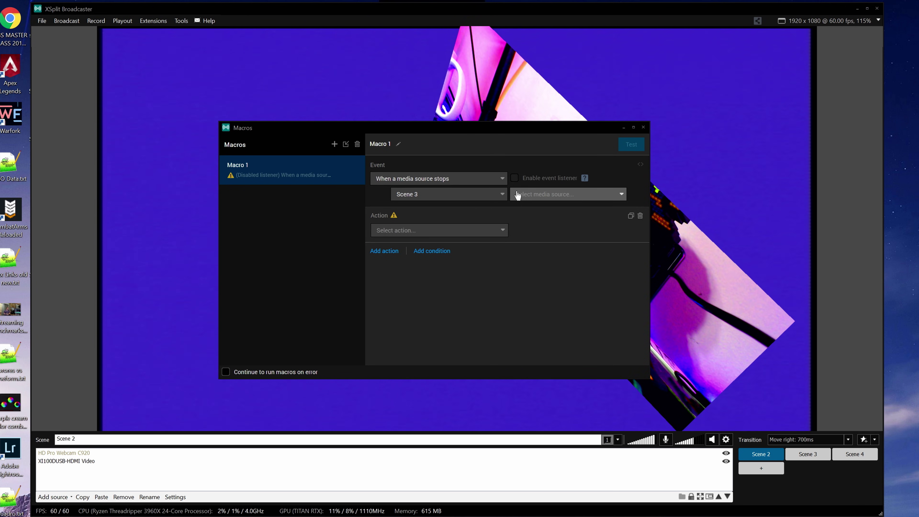
- Change the macro event's scene from Scene 3 to Scene 2
click(491, 233)
click(610, 156)
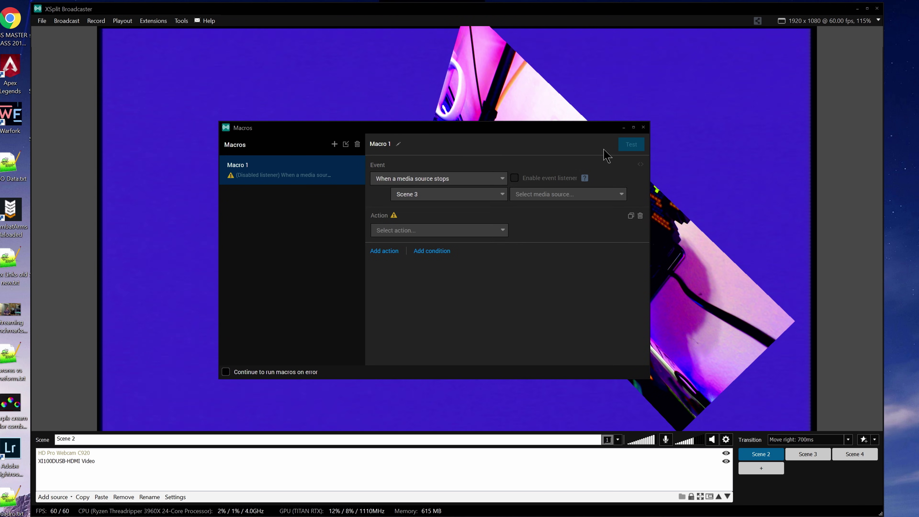
click(472, 231)
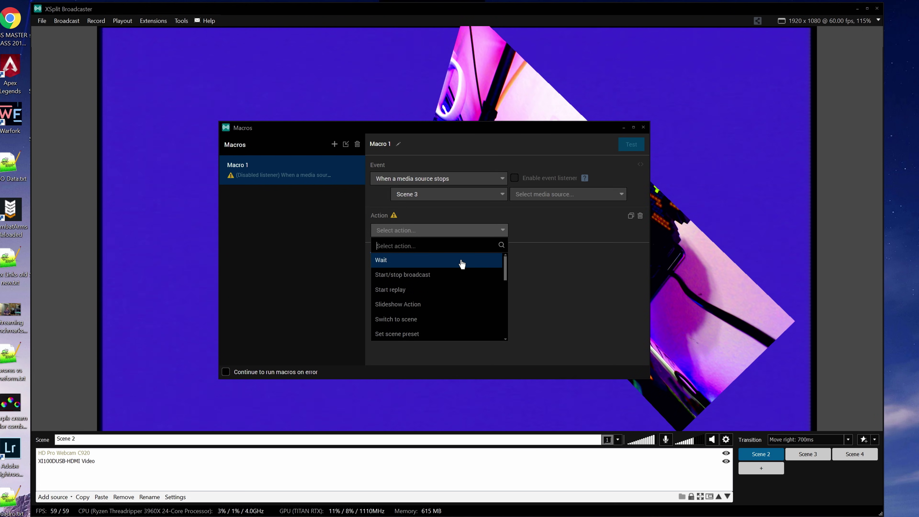
click(443, 196)
click(441, 214)
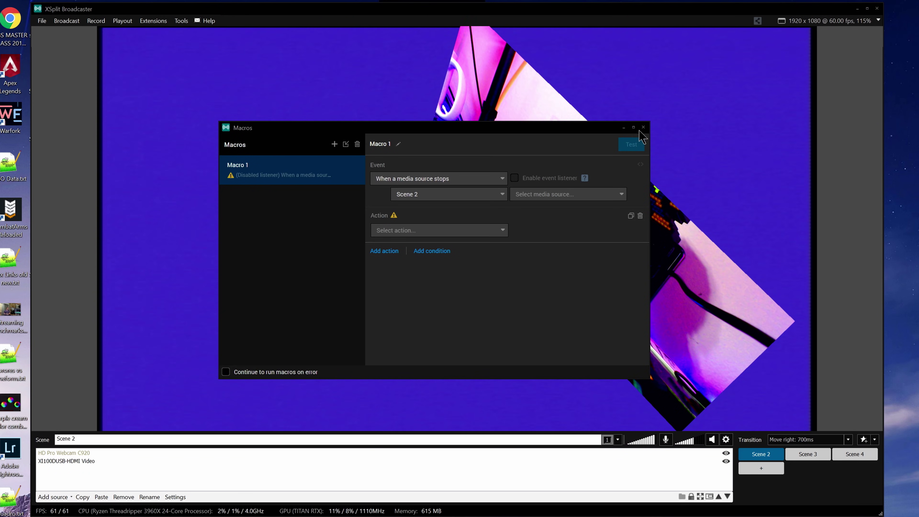
- Check the Elgato Stream Deck extension's details under Find more extensions, then close the store
click(142, 22)
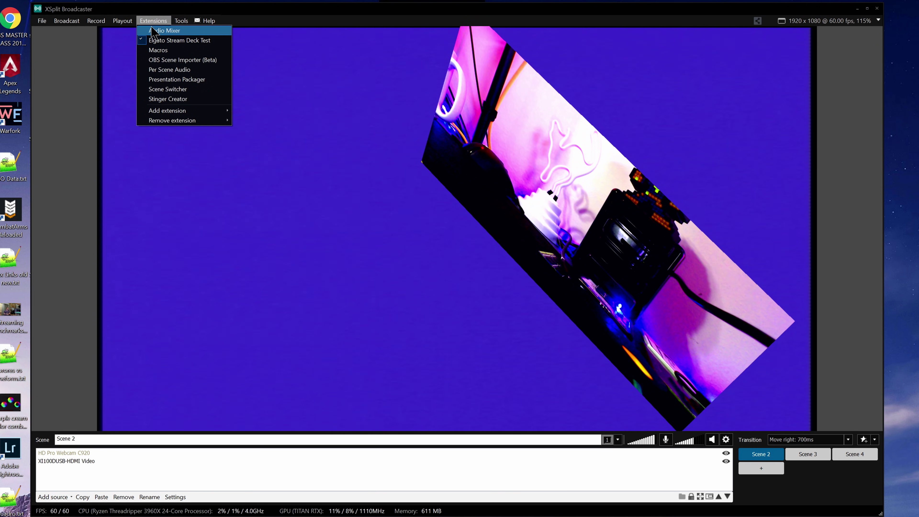
mouse_move(194, 111)
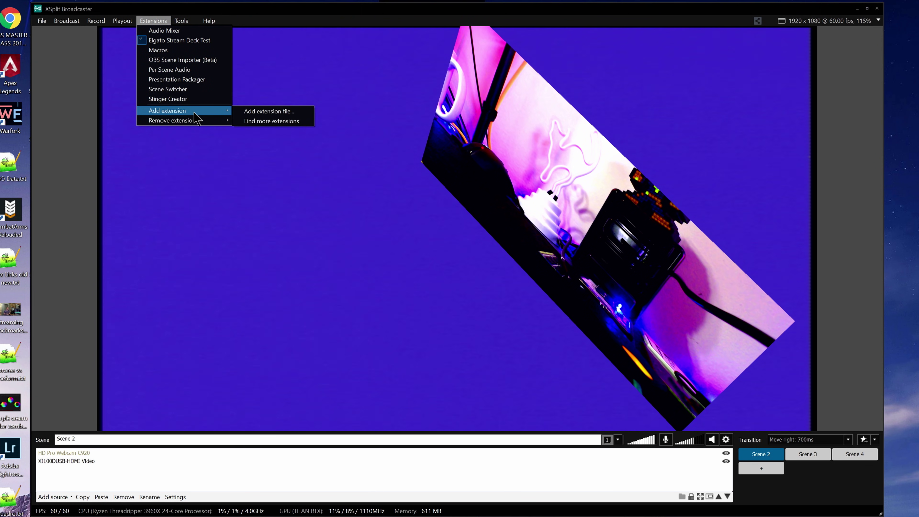
click(274, 122)
click(467, 197)
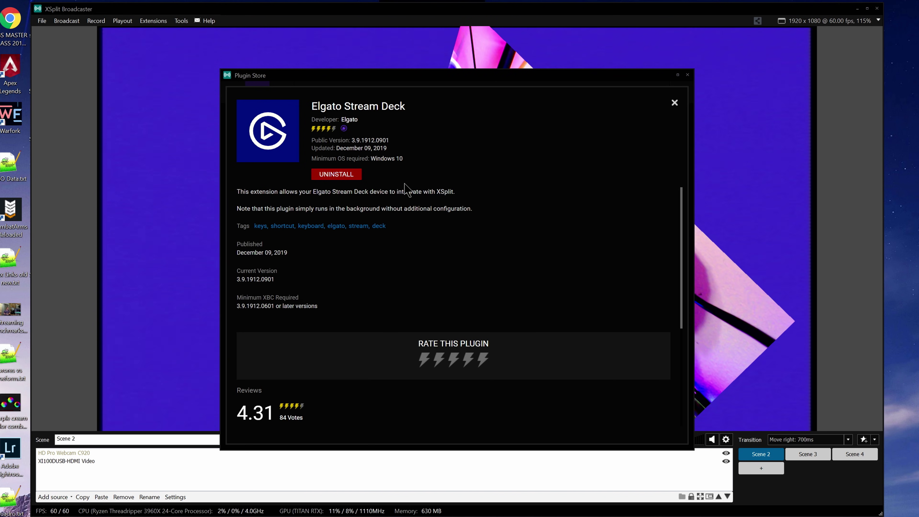
click(687, 75)
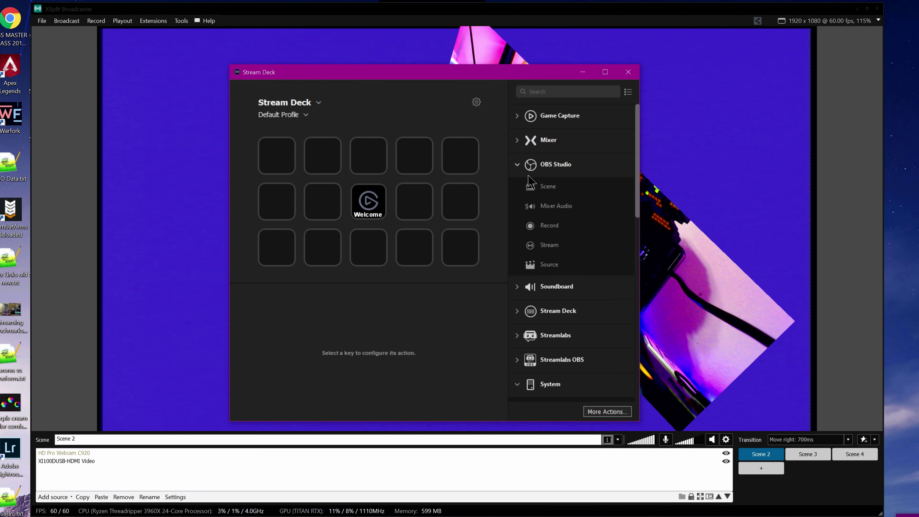
- Place an XSplit Scene action on the middle top key and Screenshot on the fourth
scroll(544, 200, down, 5)
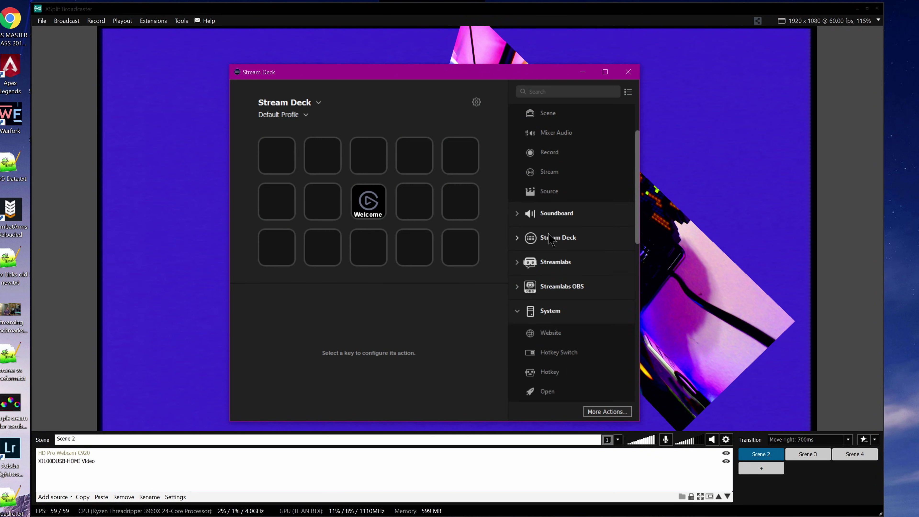
scroll(551, 240, down, 4)
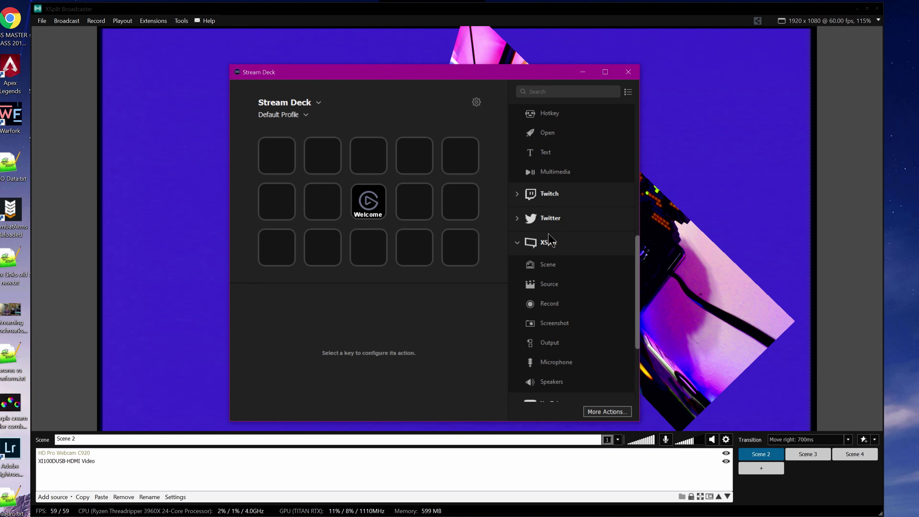
scroll(567, 278, down, 3)
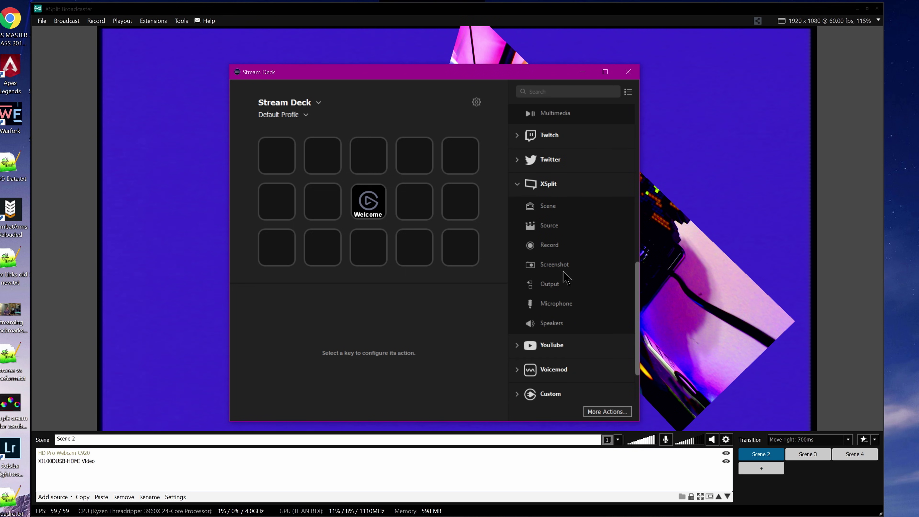
scroll(567, 278, down, 3)
scroll(566, 278, up, 3)
drag(554, 210, 368, 155)
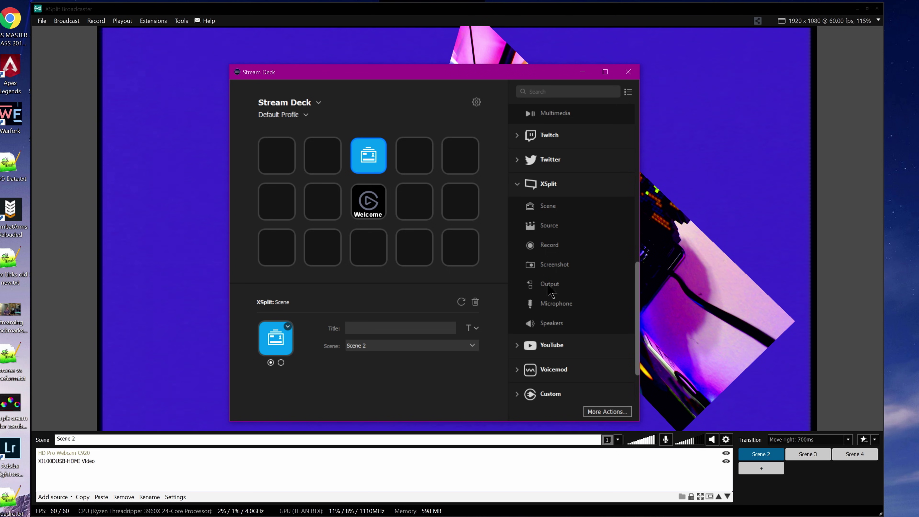
drag(549, 269, 413, 165)
- Set the scene key to switch to Scene 3 and title it 'SCENE 3'
click(375, 156)
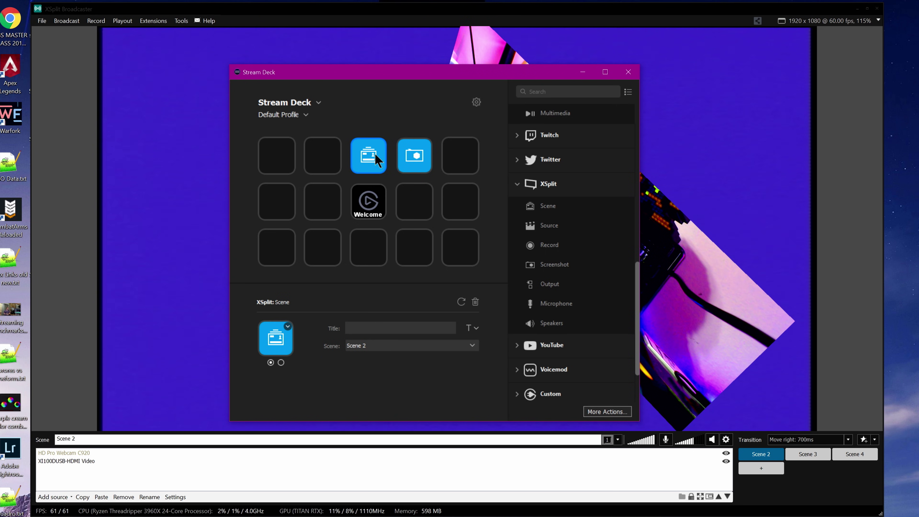
click(390, 347)
click(390, 367)
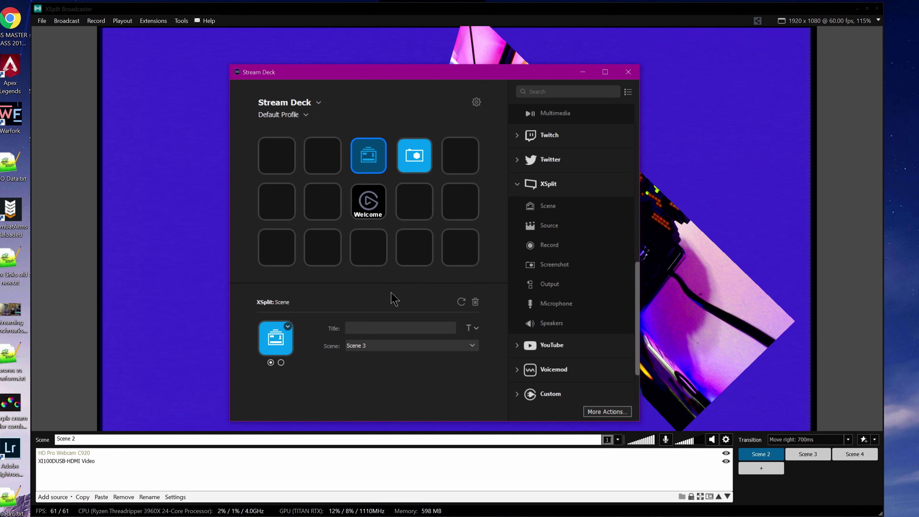
click(379, 327)
text(SCENE 3)
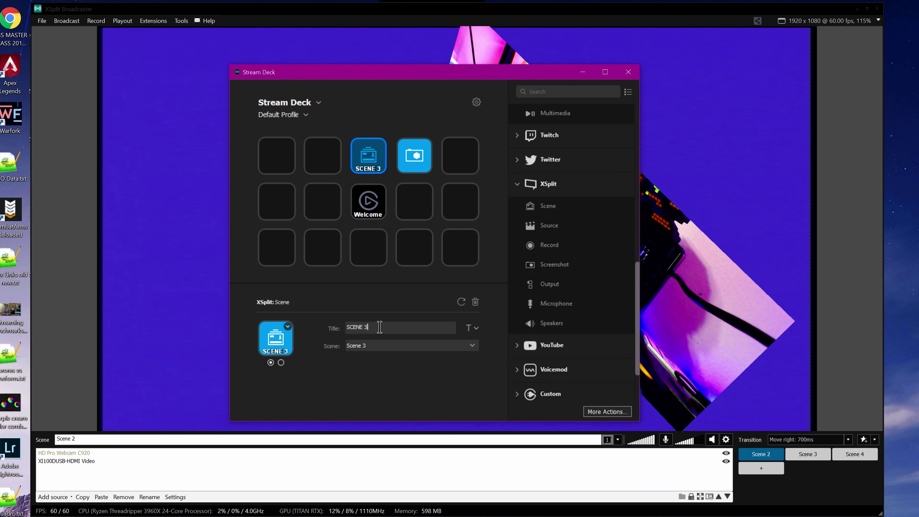
click(400, 16)
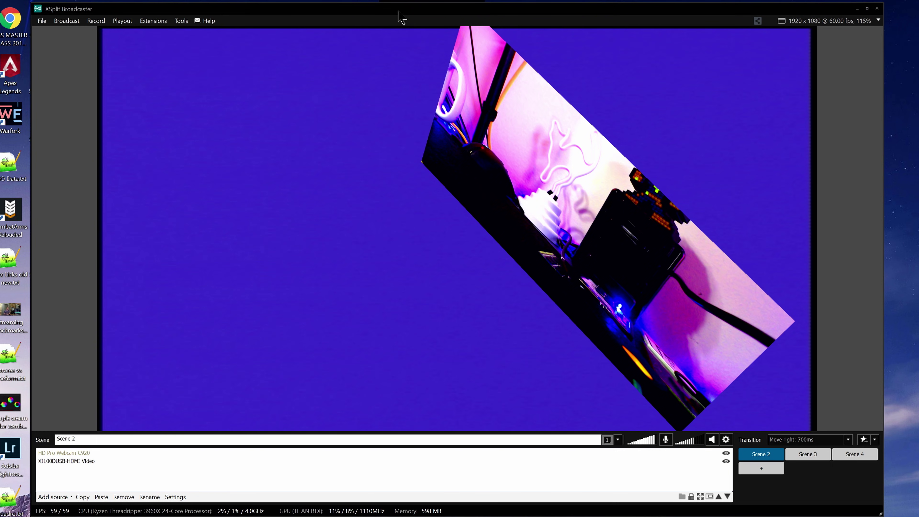
- Switch the live scene to Scene 3 with Ctrl+3 and open XSplit's settings
key(ctrl+3)
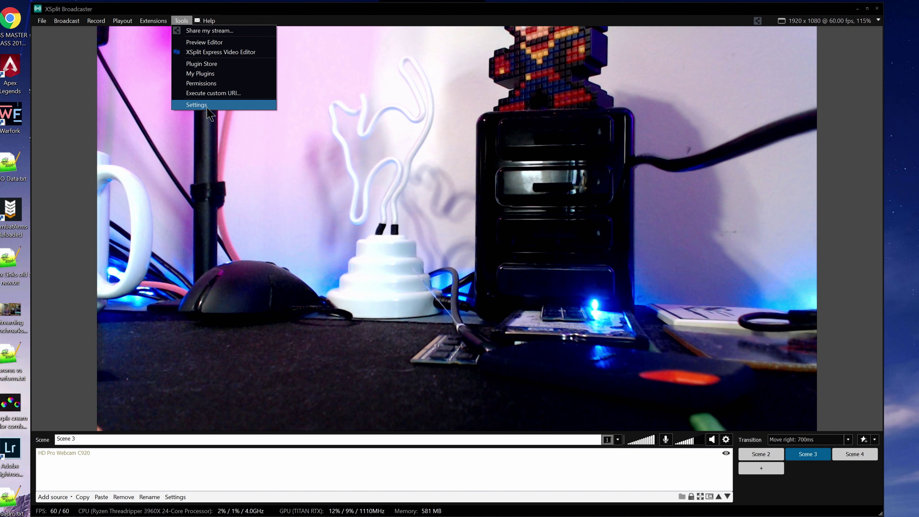
click(204, 104)
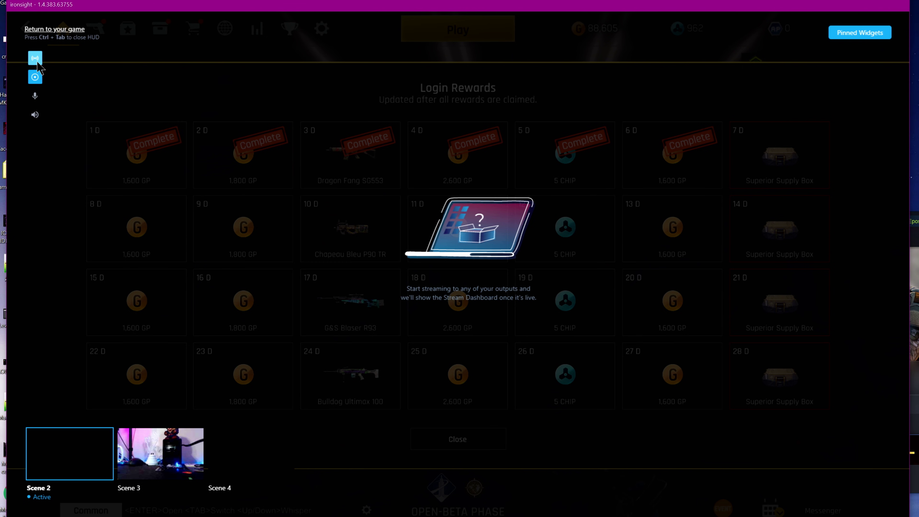
- Drag the HUD's Microphone volume to full and show the Pinned Widgets page
mouse_move(36, 97)
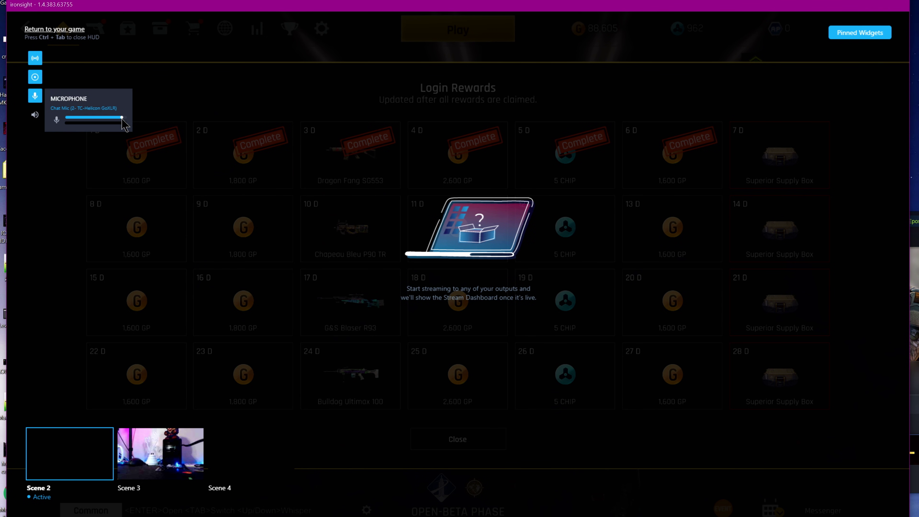
drag(89, 118, 132, 117)
mouse_move(36, 119)
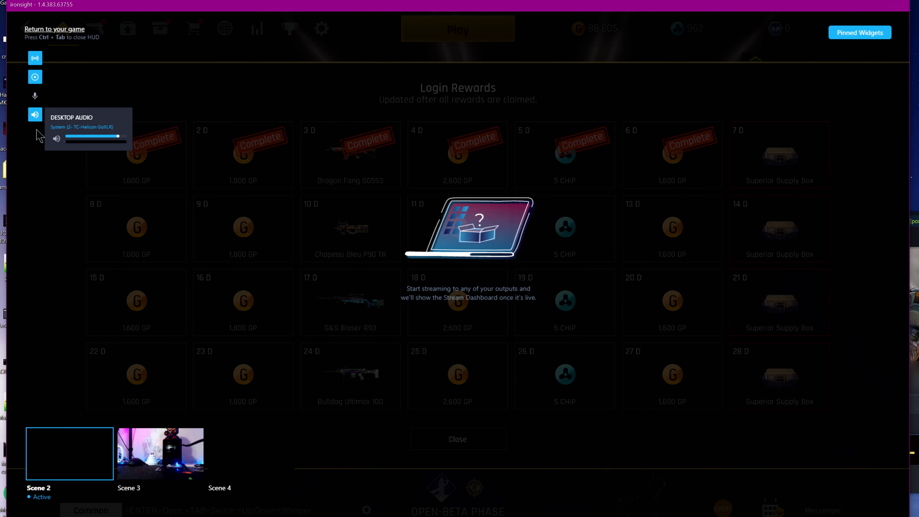
click(859, 32)
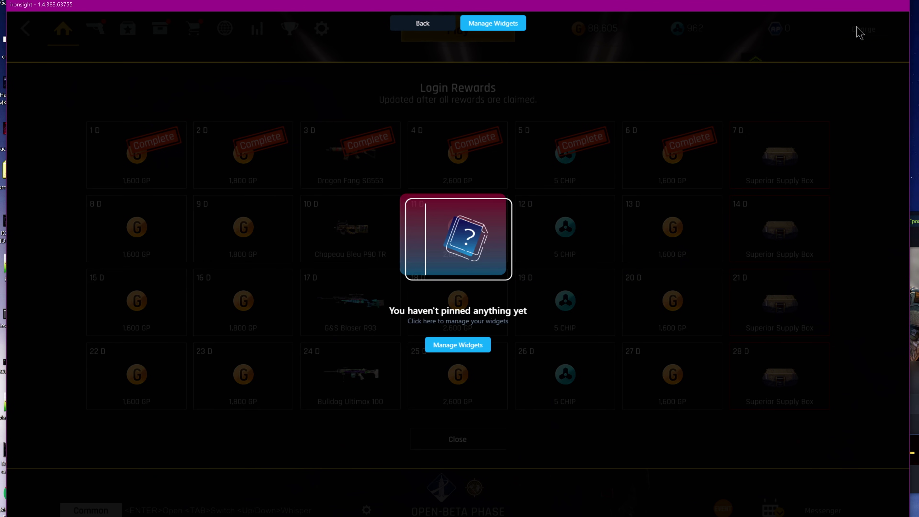
- Pin the Status, Stream Chat and Stream Events widgets to the HUD
click(465, 346)
click(545, 228)
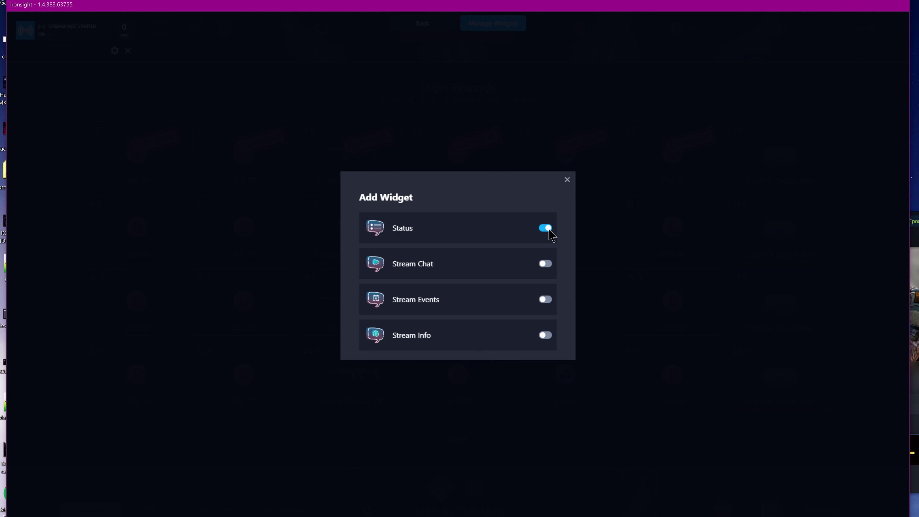
click(545, 264)
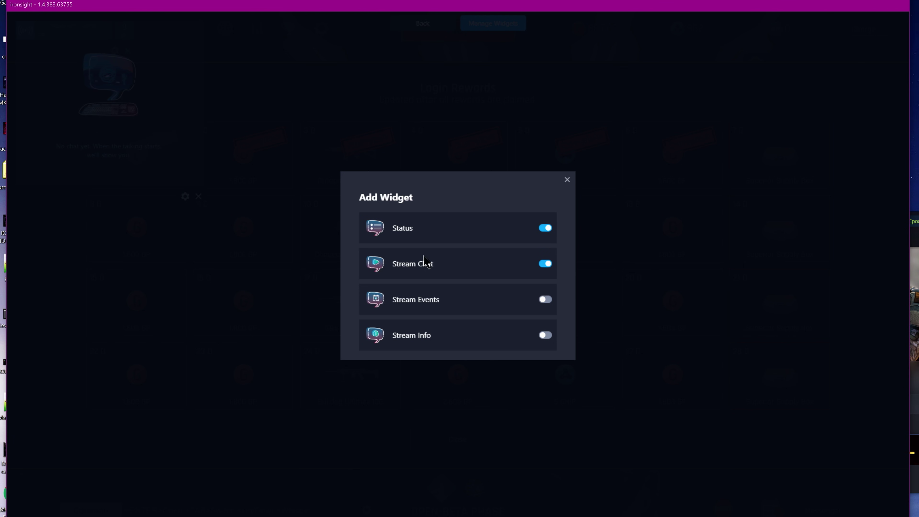
click(544, 336)
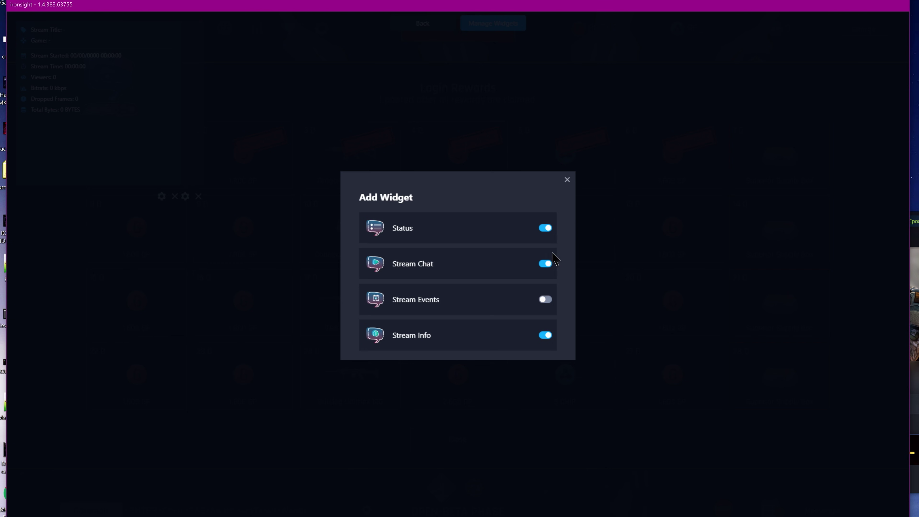
click(546, 335)
click(545, 299)
click(566, 180)
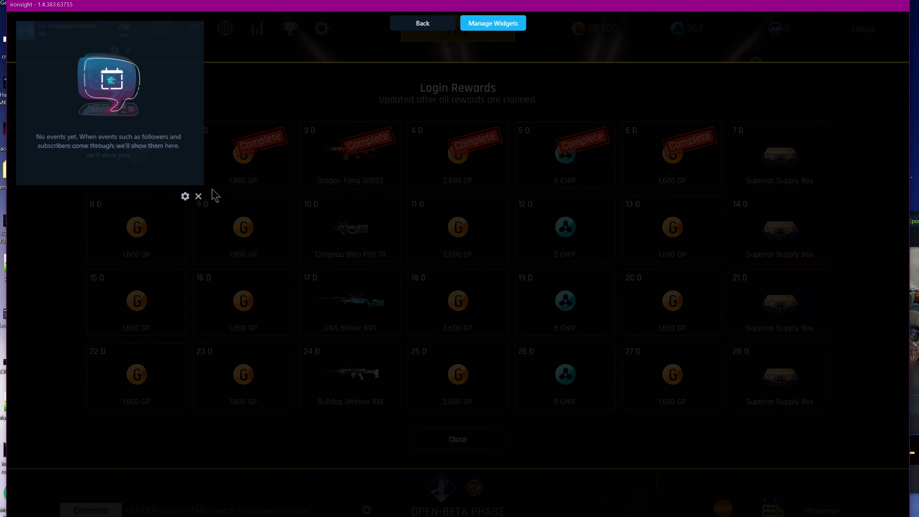
- Move the events widget to lower centre-right and chat to bottom-left, then go back
drag(150, 170, 609, 497)
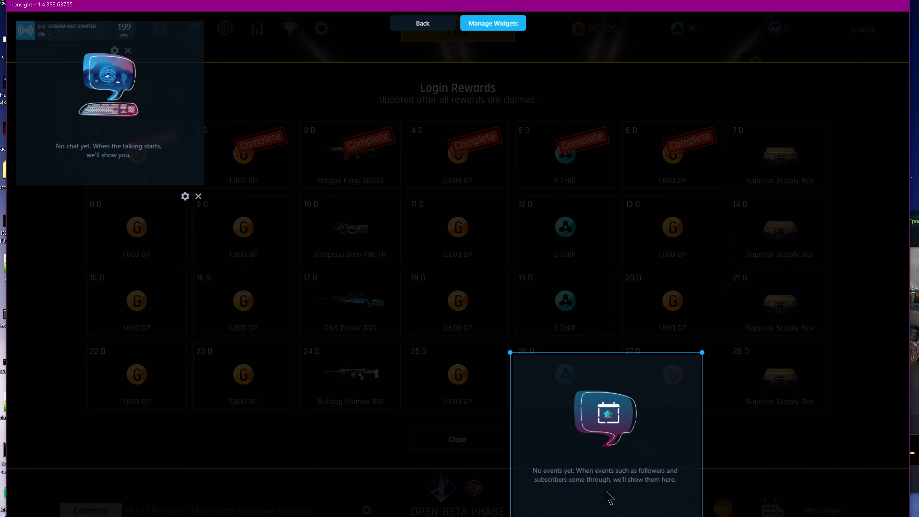
drag(213, 187, 155, 492)
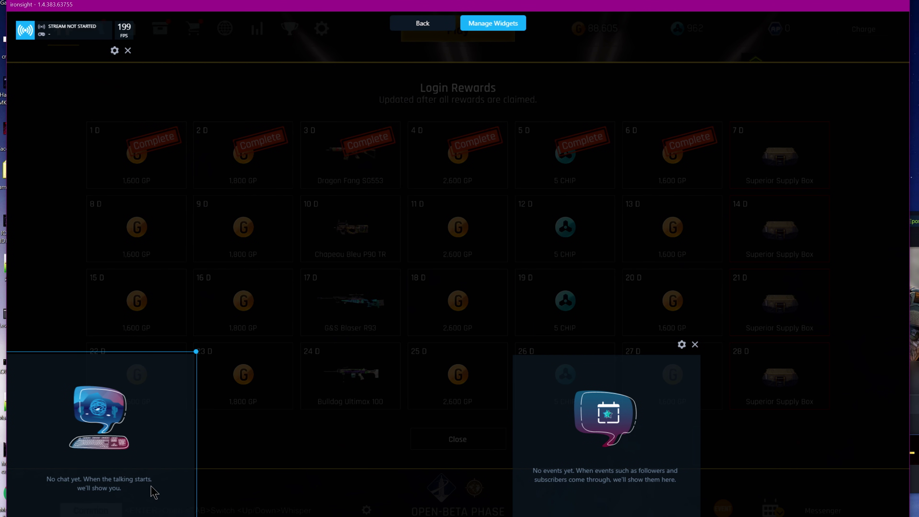
click(422, 24)
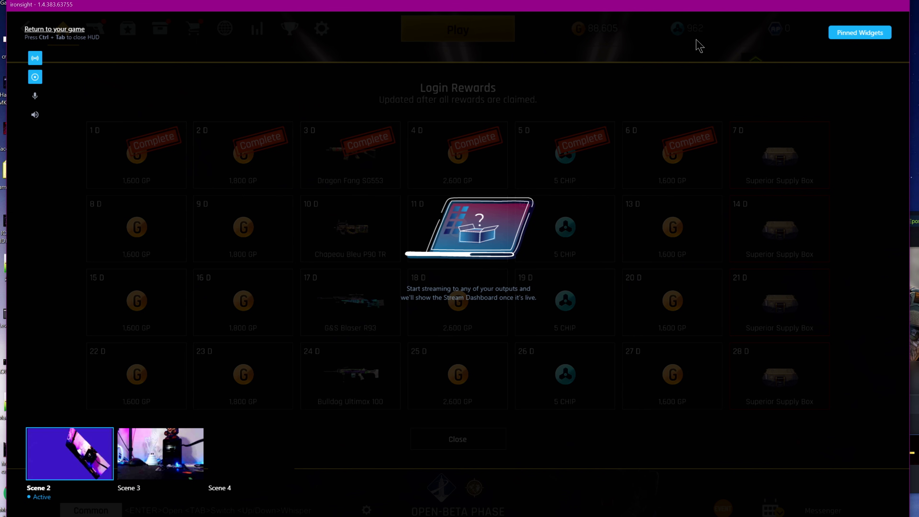
- Leave the HUD for Ironsight and dismiss the Login Rewards screen
click(77, 30)
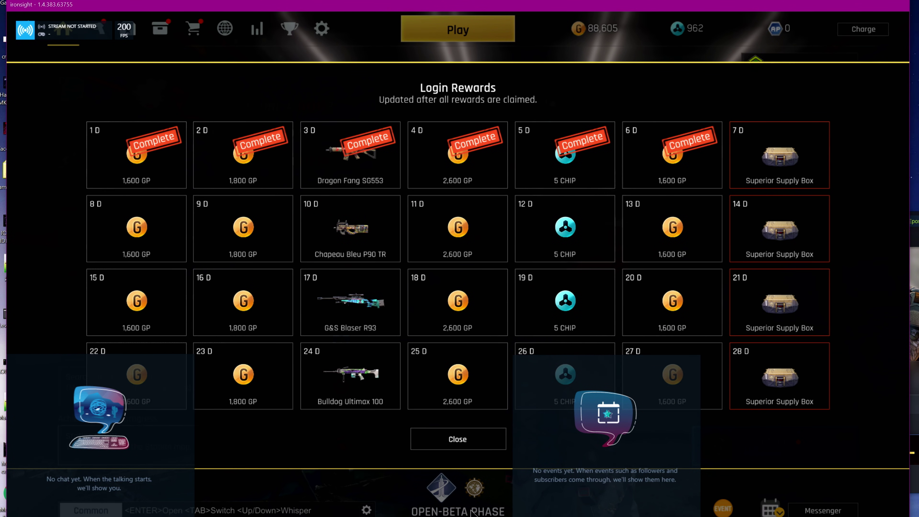
click(458, 438)
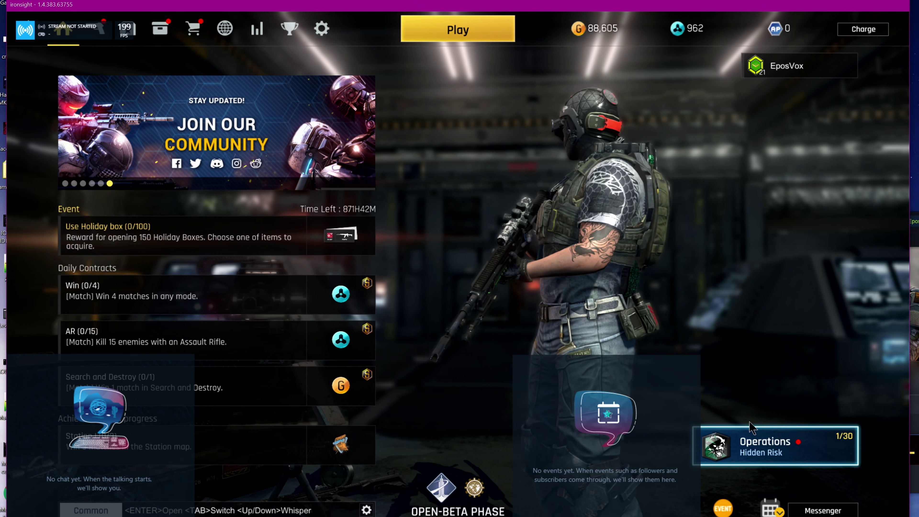